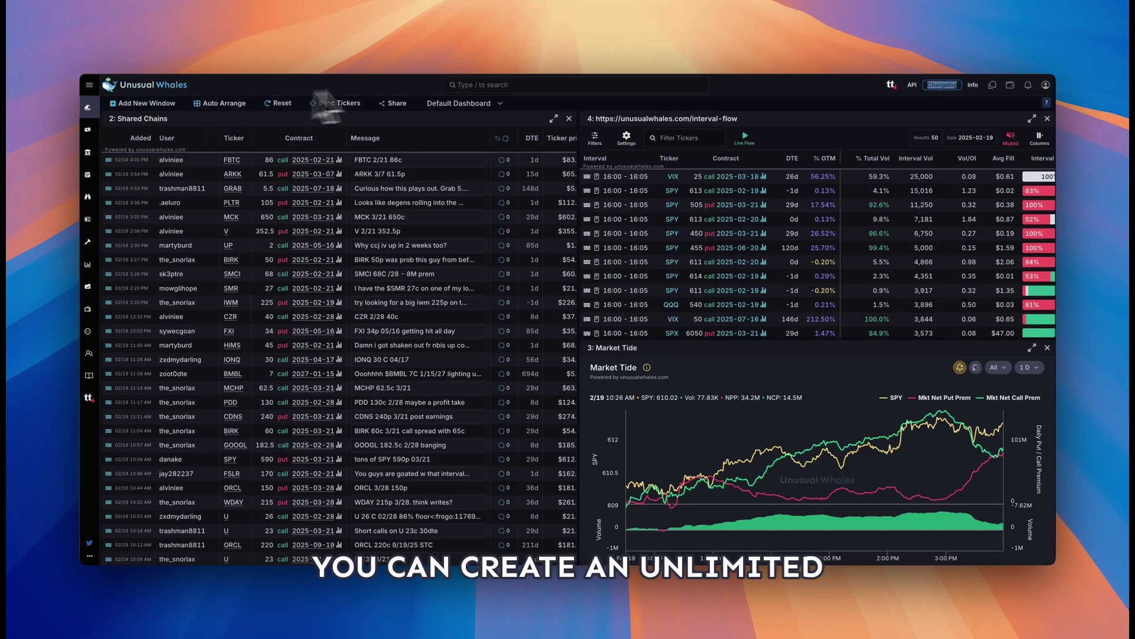
- Check the list of available dashboards, and narrow the Shared Chains window slightly to widen the adjoining interval-flow window
{"action": "left_click", "coordinate": [464, 103]}
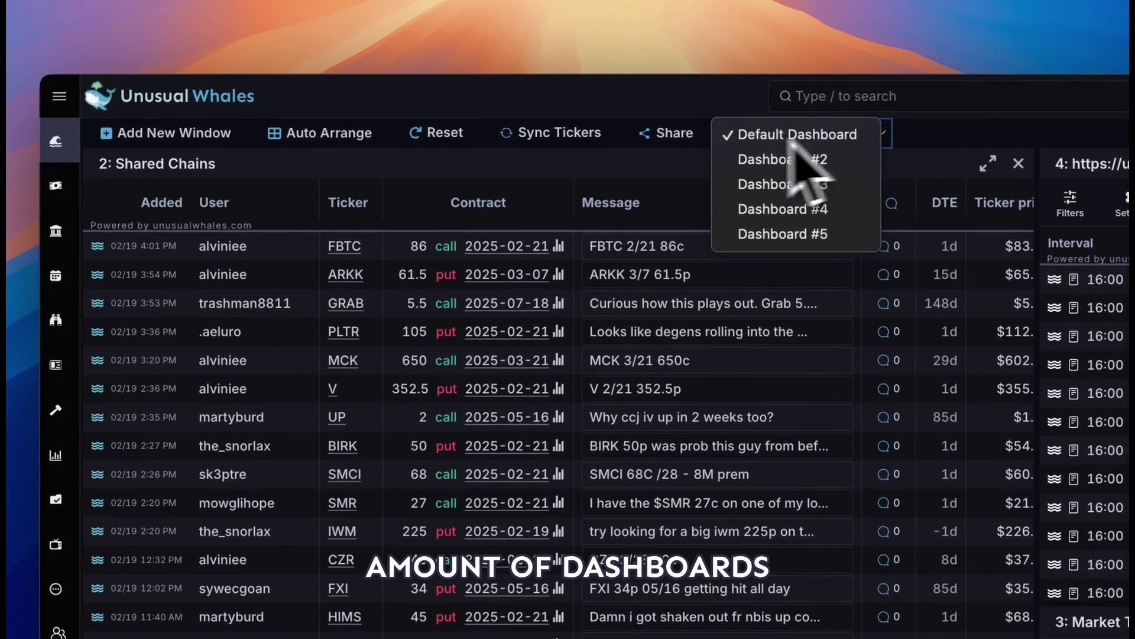
{"action": "left_click", "coordinate": [470, 172]}
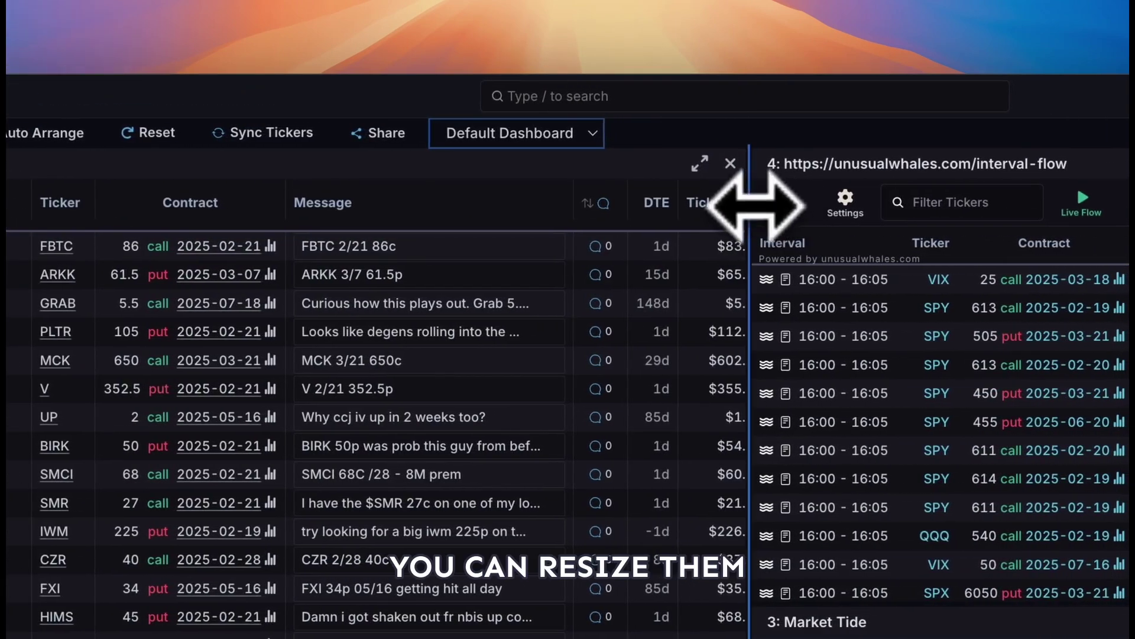
{"action": "left_click_drag", "start_coordinate": [761, 203], "coordinate": [726, 204]}
- Look at the component types offered for a new dashboard window, and dismiss the dialog without adding one
{"action": "left_click", "coordinate": [254, 142]}
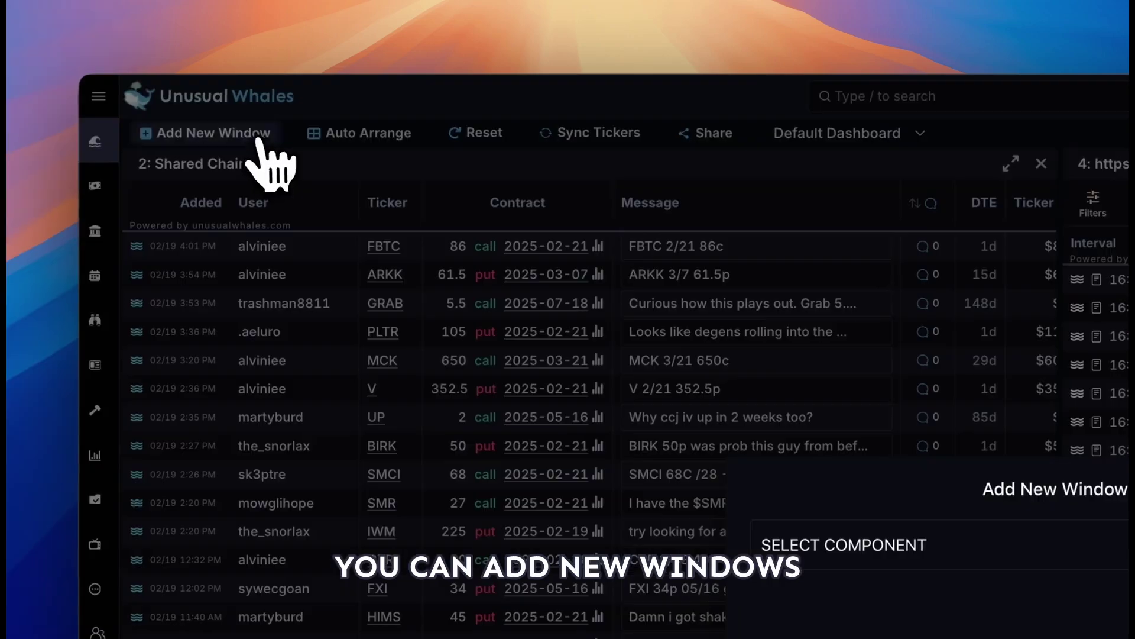
{"action": "left_click", "coordinate": [652, 567]}
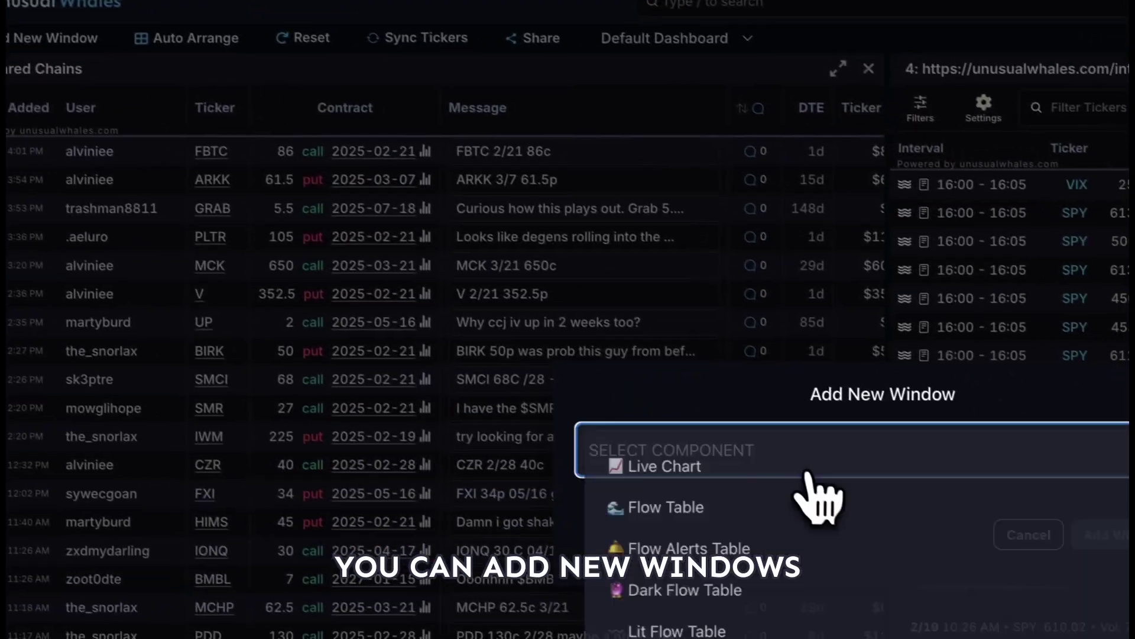
{"action": "key", "text": "Escape"}
{"action": "left_click", "coordinate": [684, 354]}
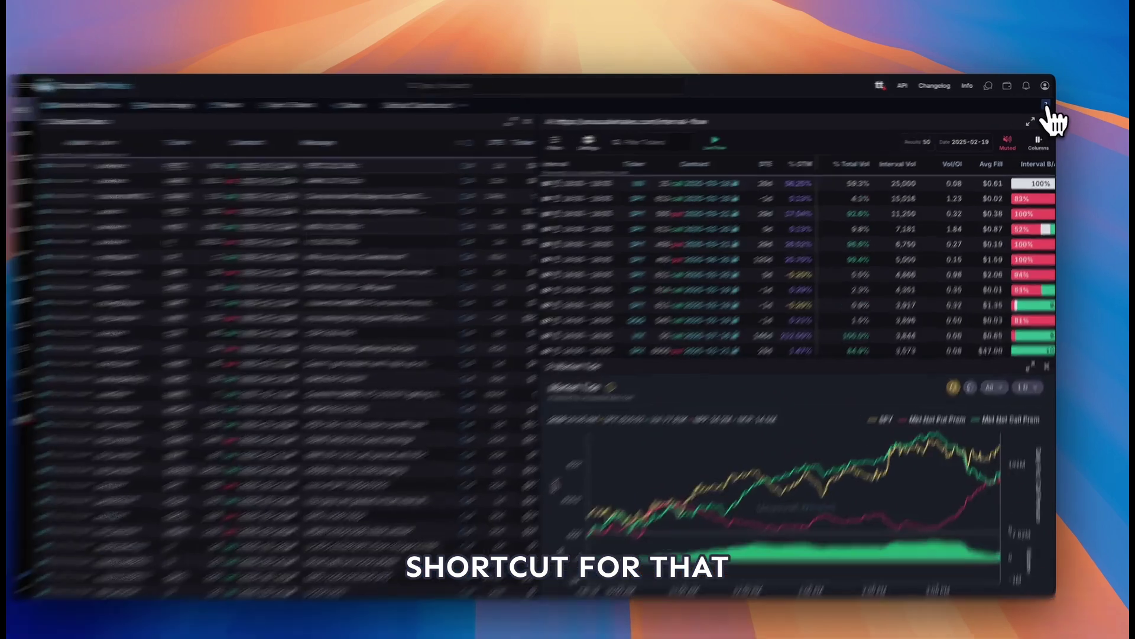
- Open the dashboard help, and switch through Dashboard #2, Dashboard #3, Default Dashboard, Dashboard #4 and Dashboard #2, ending on Default Dashboard
{"action": "left_click", "coordinate": [1047, 104]}
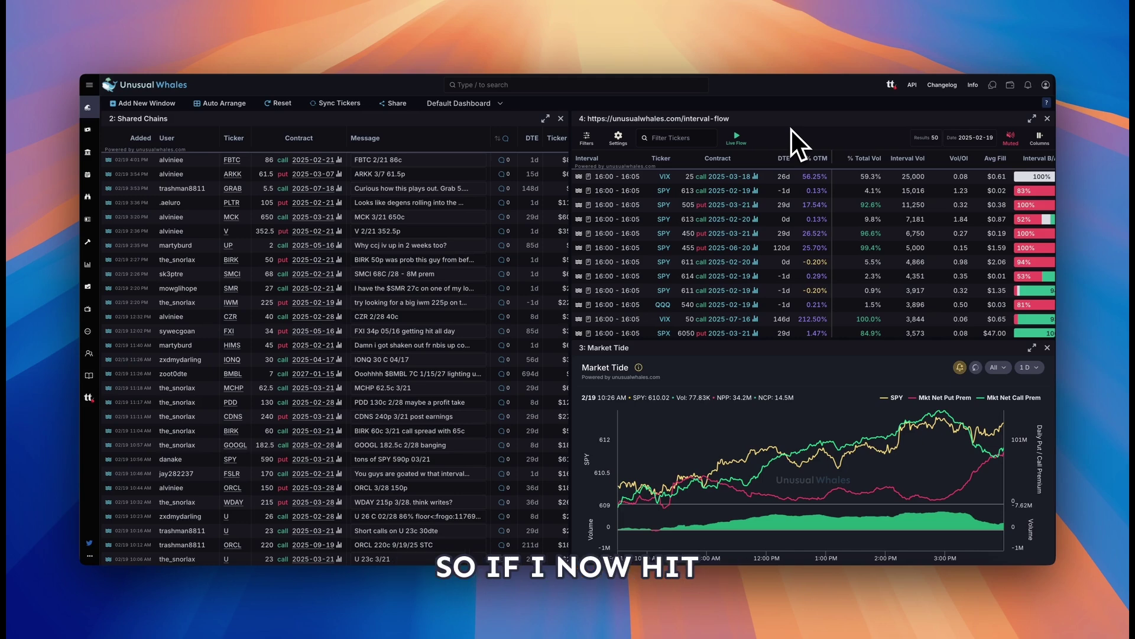
{"action": "key", "text": "alt+2"}
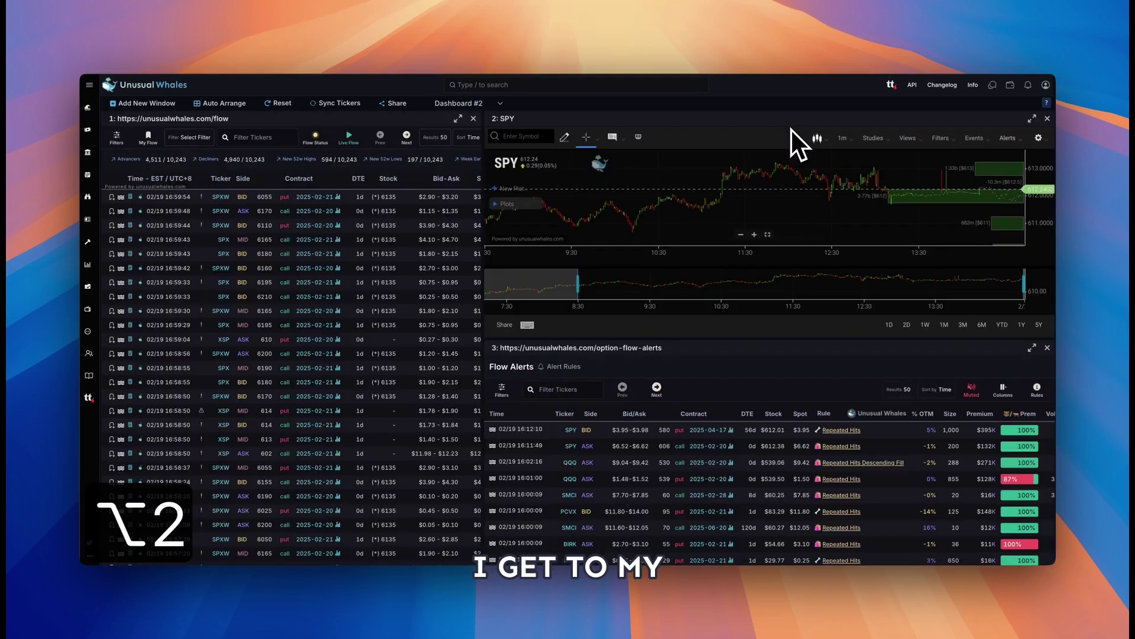
{"action": "key", "text": "alt+3"}
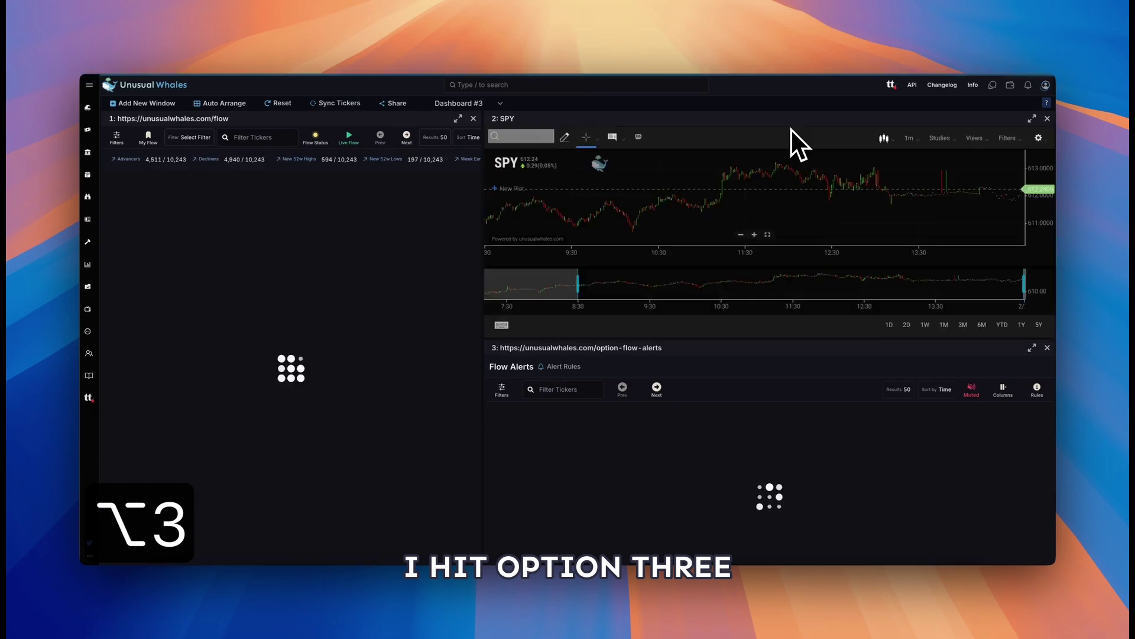
{"action": "key", "text": "alt+1"}
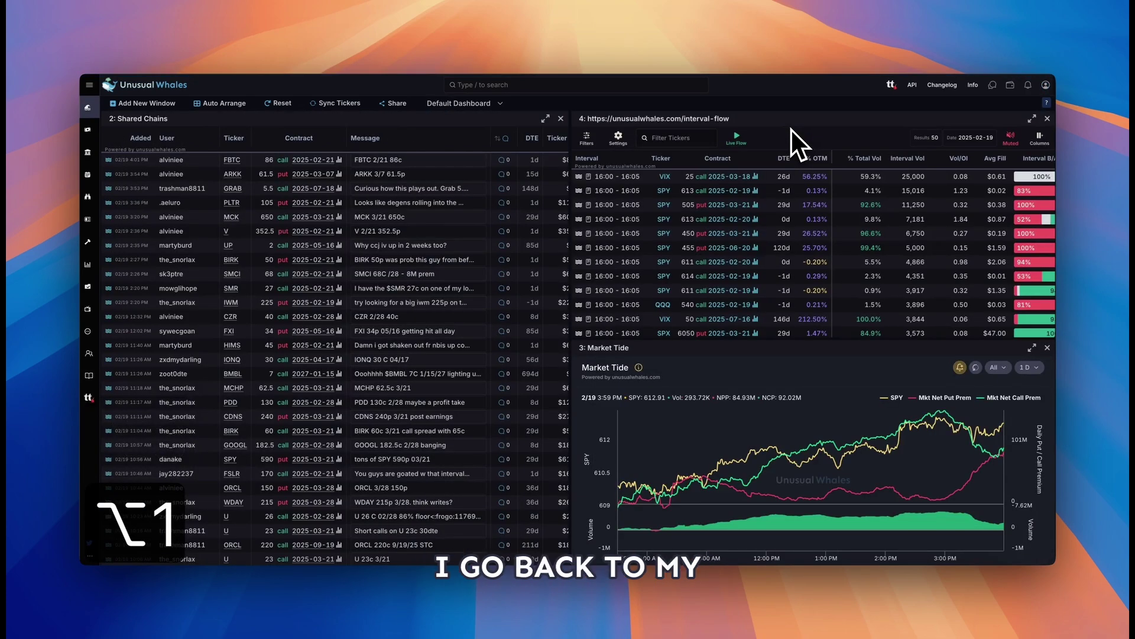
{"action": "key", "text": "alt+4"}
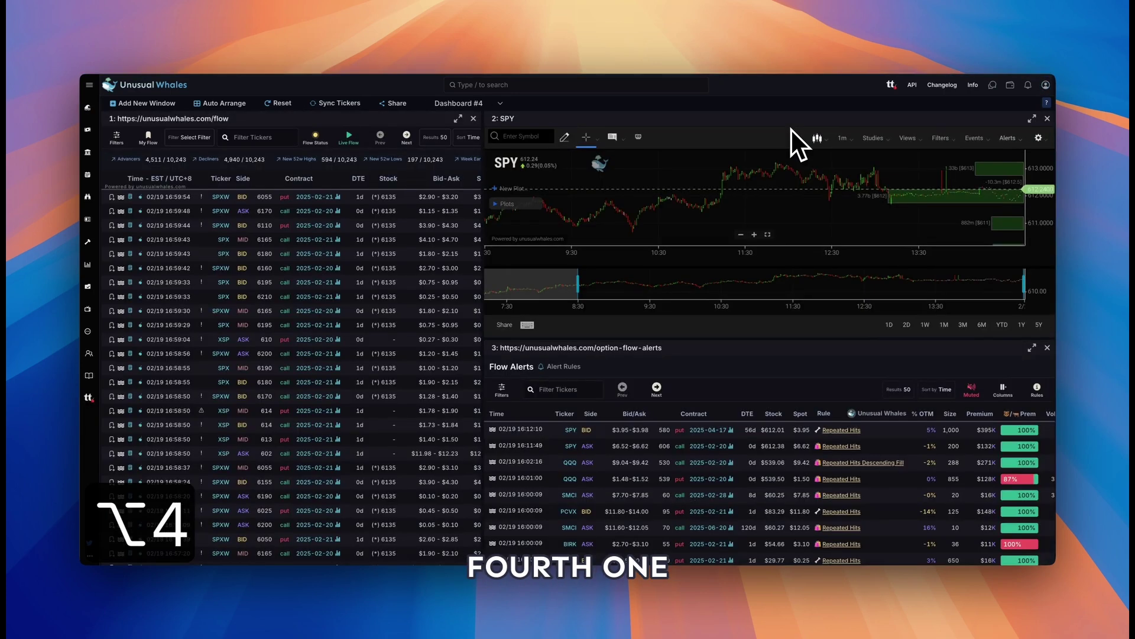
{"action": "key", "text": "alt+2"}
{"action": "key", "text": "alt+1"}
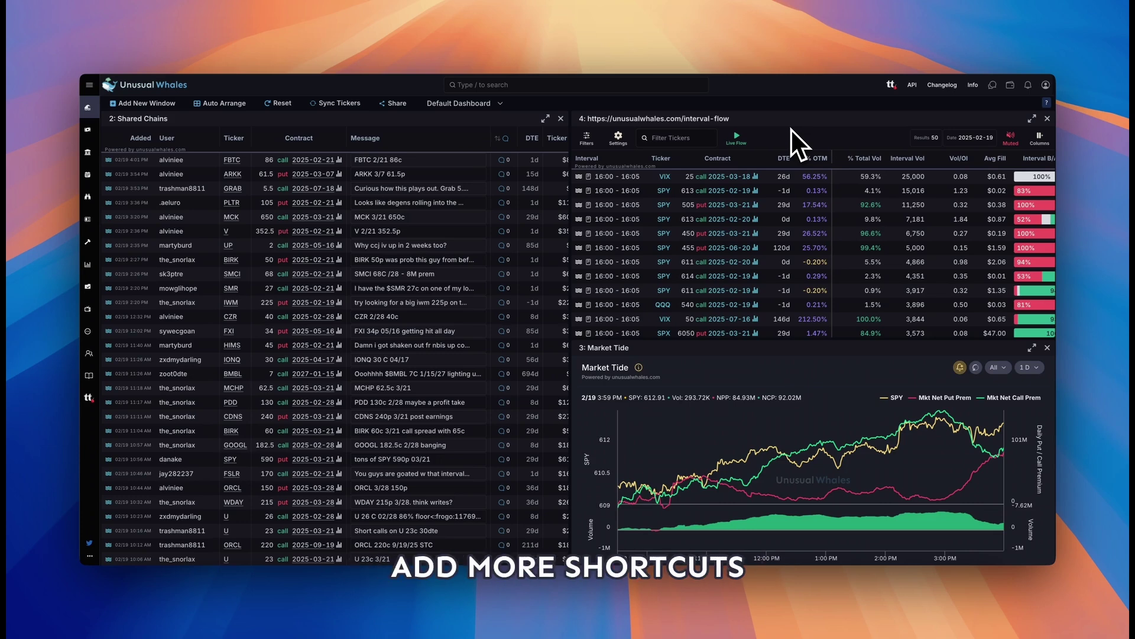
- Add and save the note "this is a note" on the SPY 450 put 2025-03-21 contract in the interval flow
{"action": "right_click", "coordinate": [726, 235]}
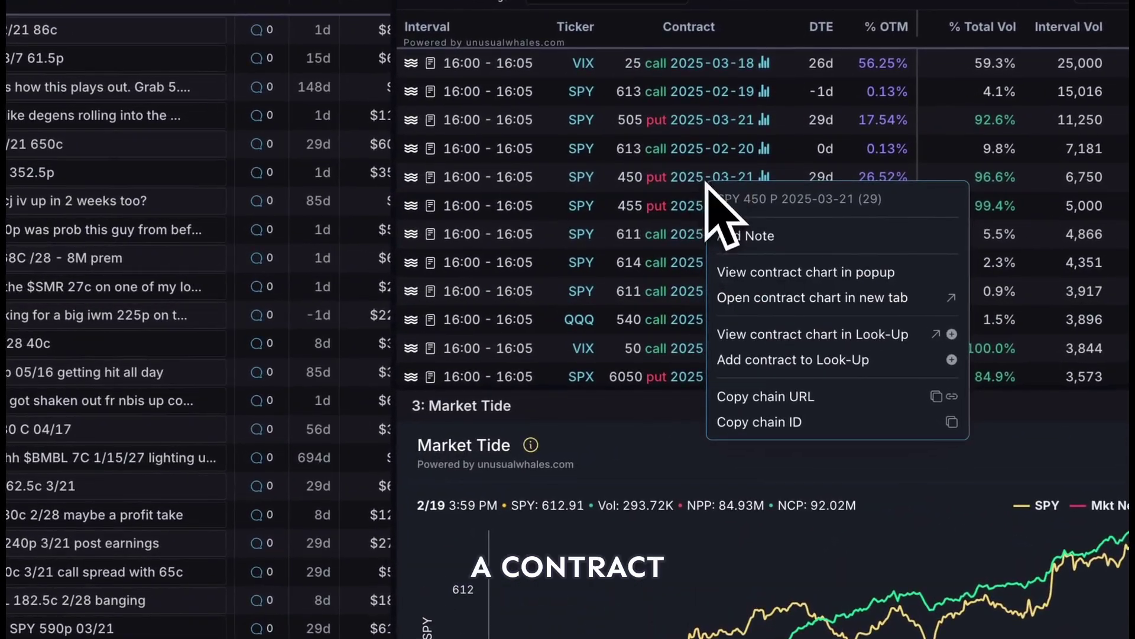
{"action": "left_click", "coordinate": [737, 242]}
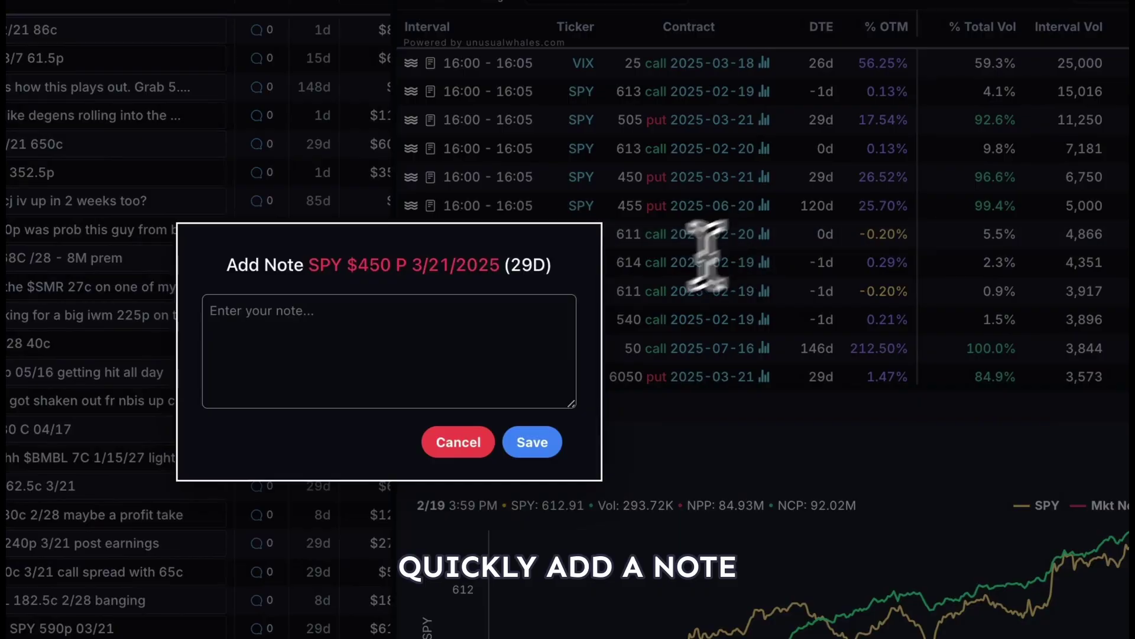
{"action": "left_click", "coordinate": [399, 406]}
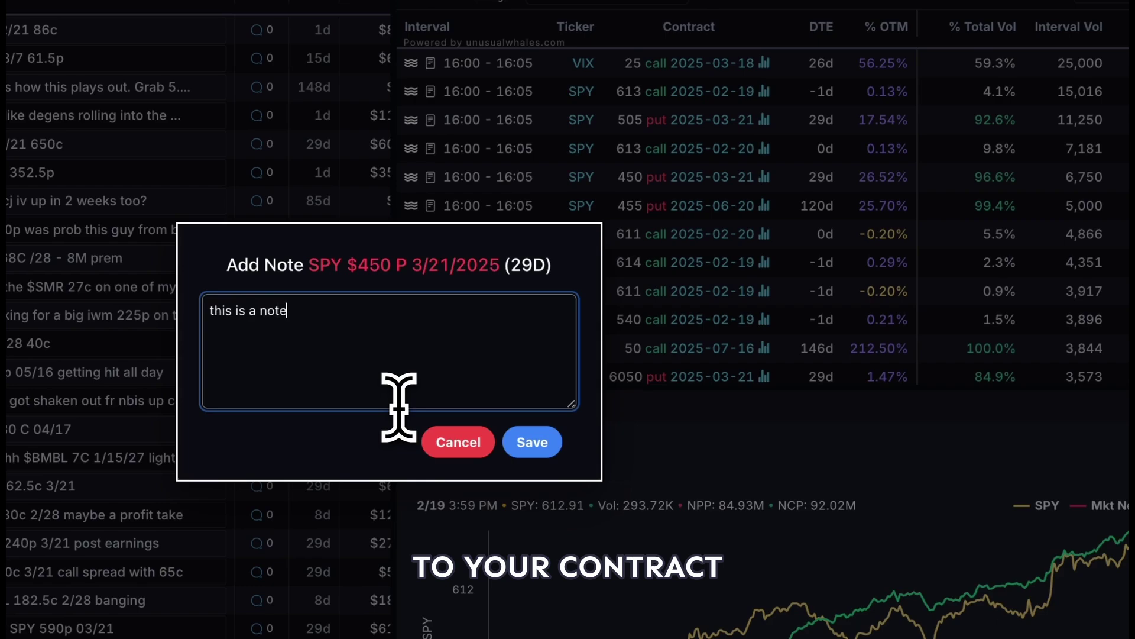
{"action": "left_click", "coordinate": [535, 442]}
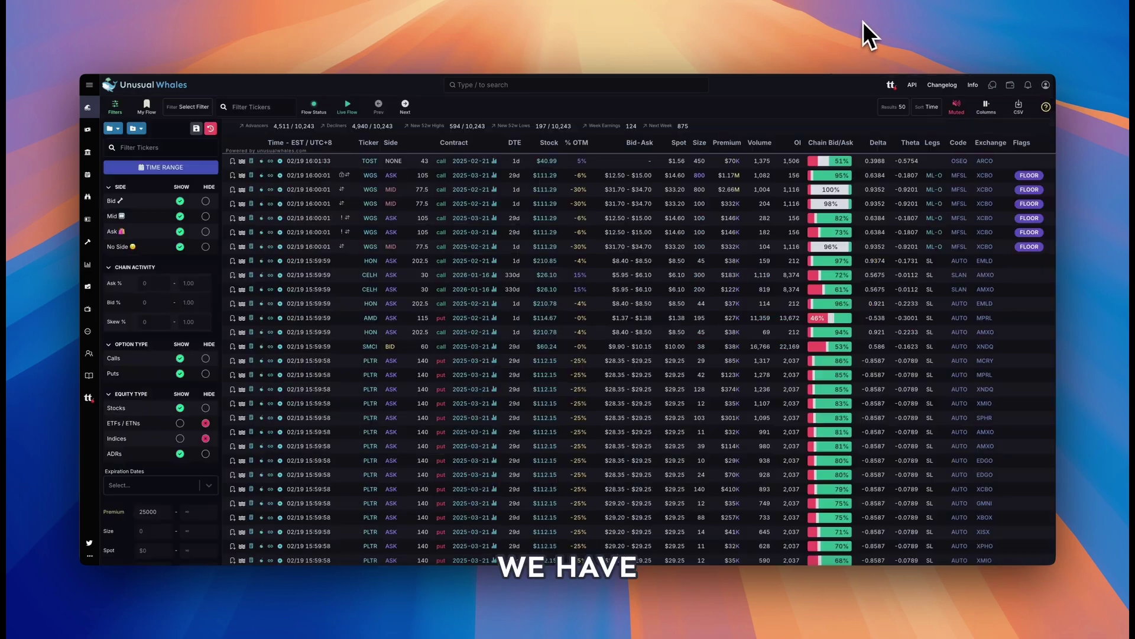
- Check the Legs column's description, and move Legs directly after % OTM in the options flow table's column order
{"action": "mouse_move", "coordinate": [822, 314]}
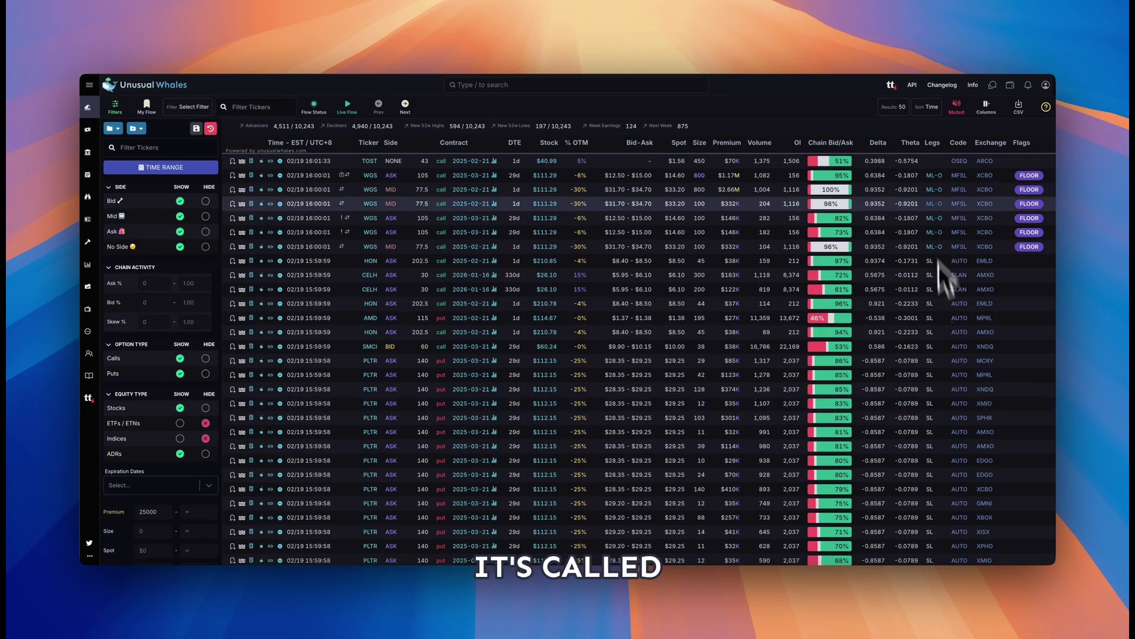
{"action": "mouse_move", "coordinate": [937, 139]}
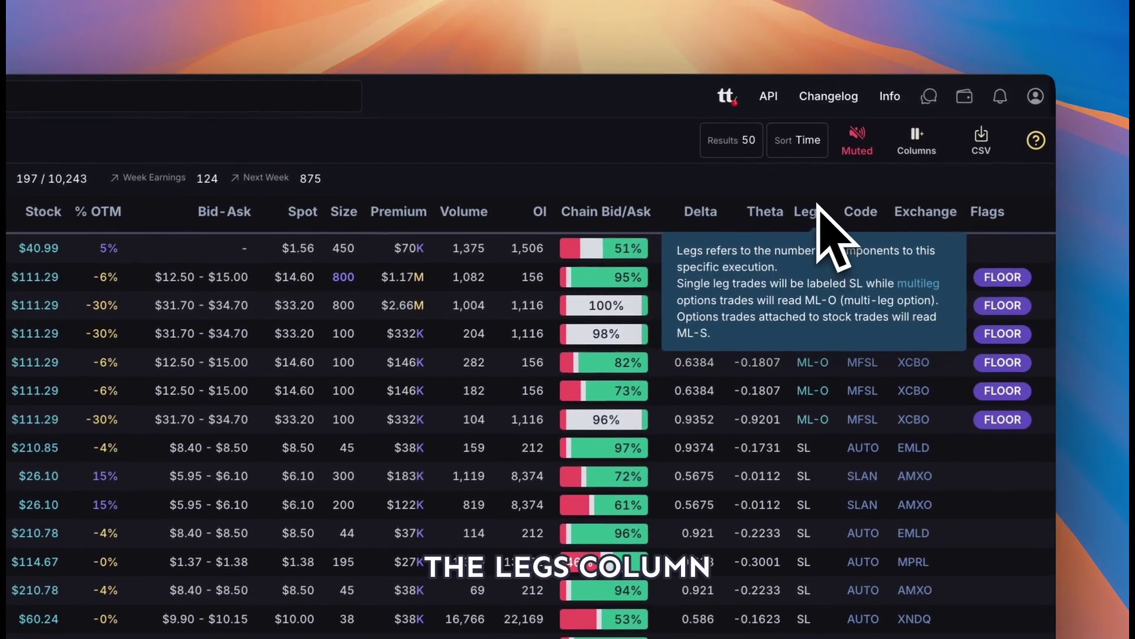
{"action": "left_click", "coordinate": [916, 142]}
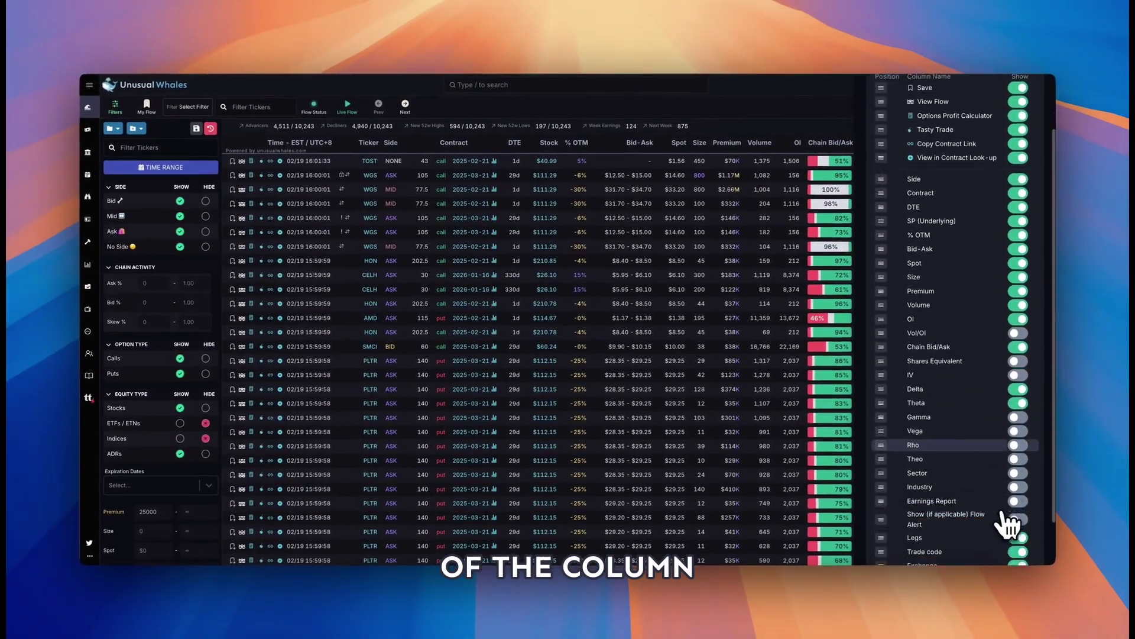
{"action": "scroll", "coordinate": [1007, 522], "scroll_direction": "down", "scroll_amount": 2}
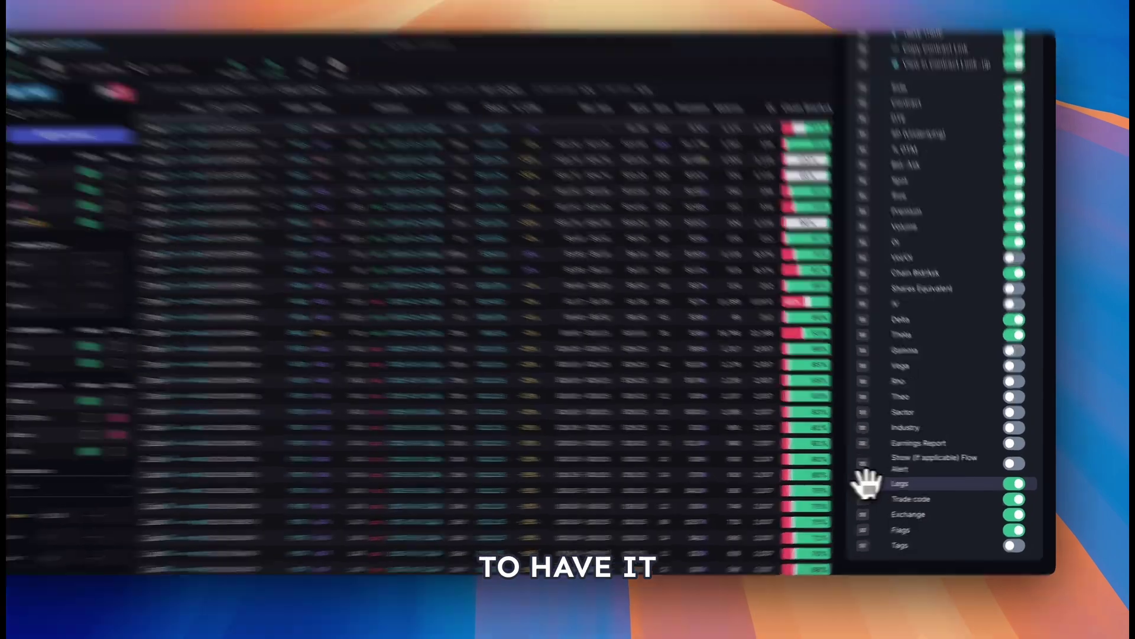
{"action": "left_click_drag", "start_coordinate": [884, 482], "coordinate": [890, 196]}
{"action": "left_click_drag", "start_coordinate": [723, 291], "coordinate": [731, 294]}
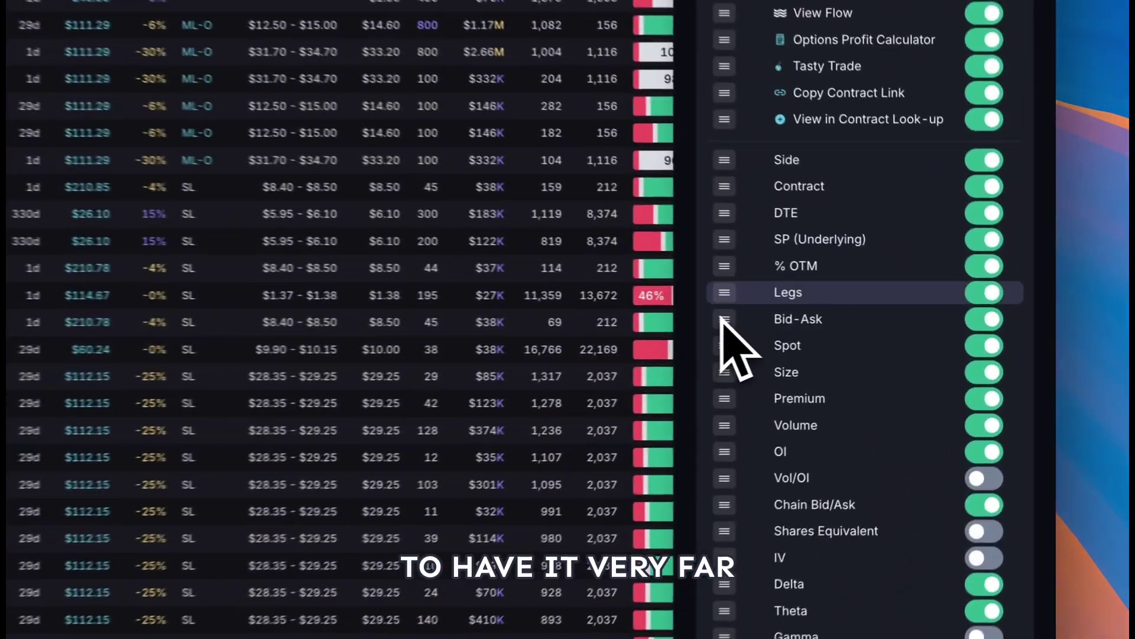
- Move the Legs column above Side in the column order, return it to just before Trade code, and close the column settings
{"action": "left_click_drag", "start_coordinate": [704, 291], "coordinate": [702, 152]}
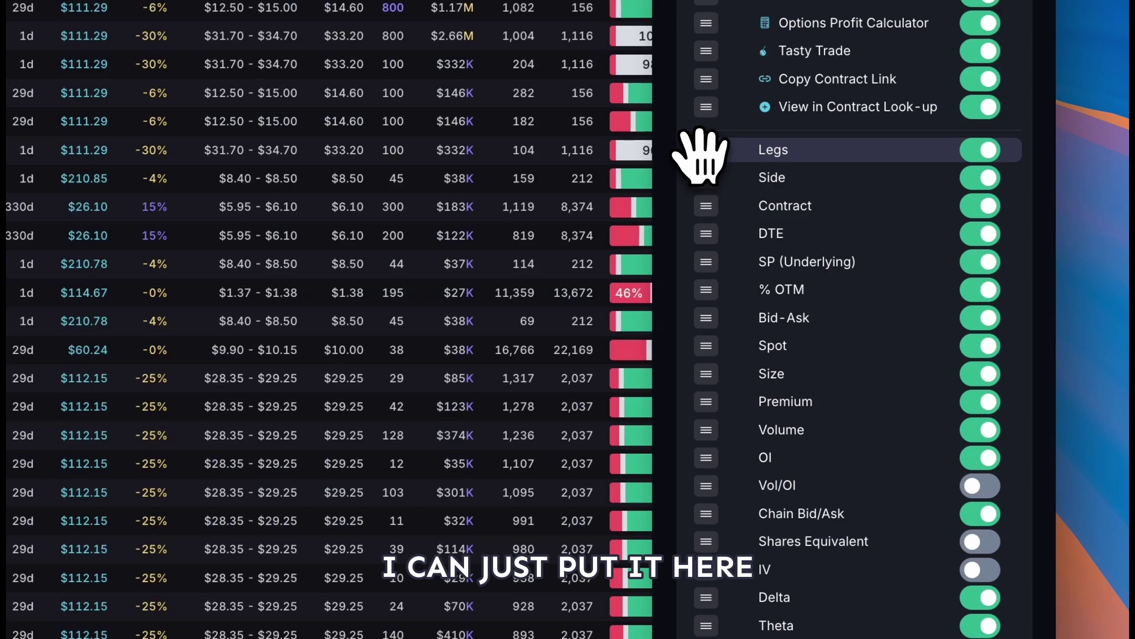
{"action": "left_click_drag", "start_coordinate": [700, 155], "coordinate": [699, 400]}
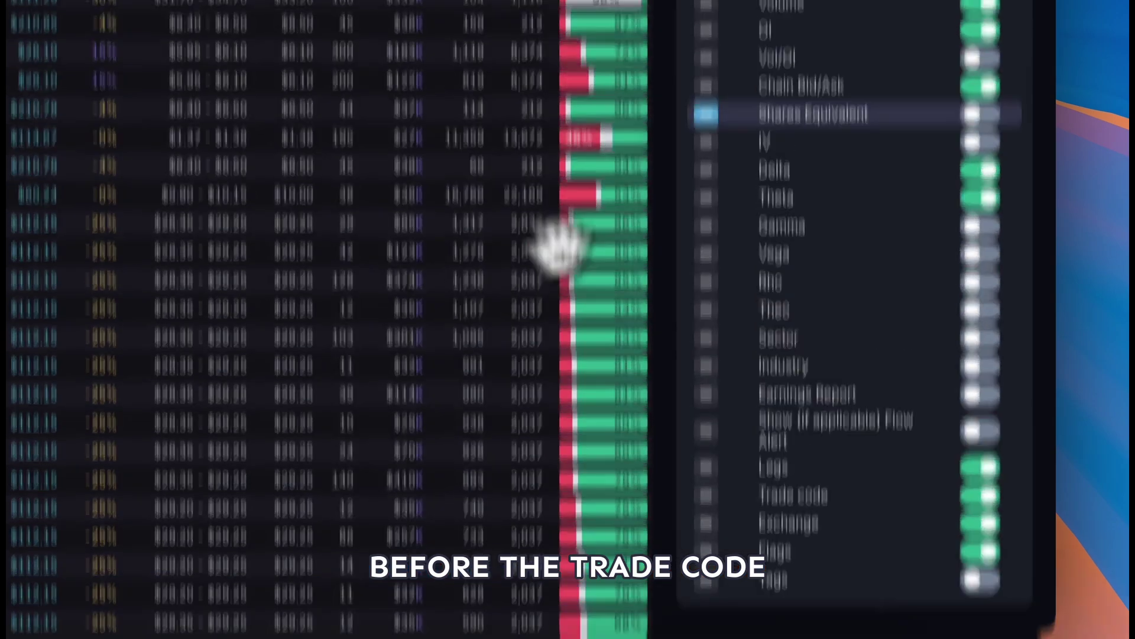
{"action": "left_click", "coordinate": [624, 155]}
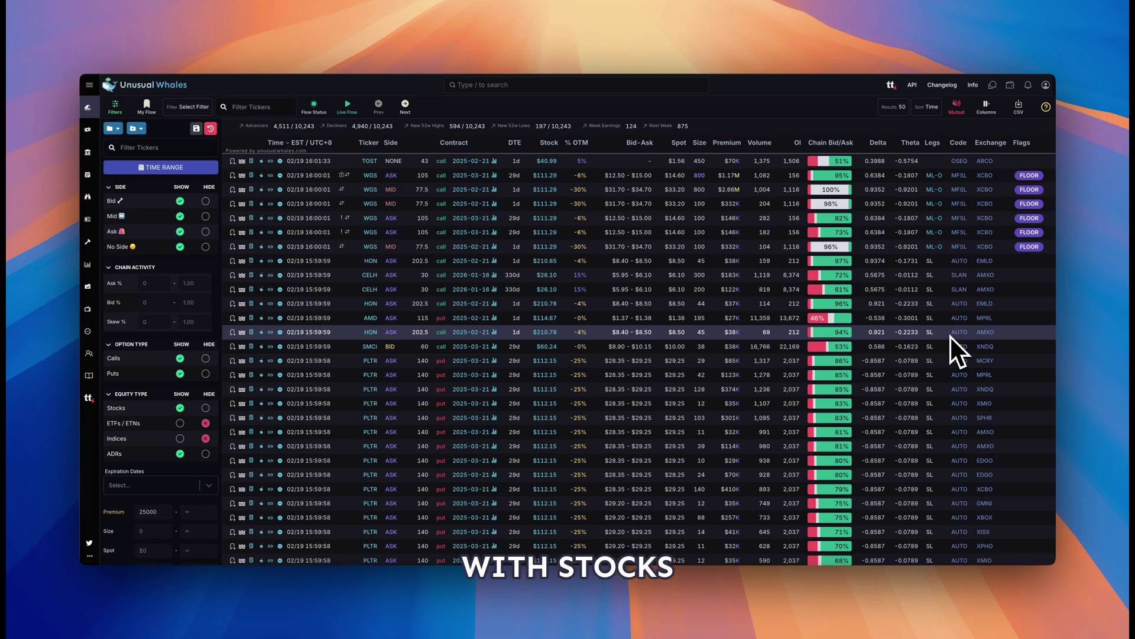
- Filter the options flow to multileg trades only, and browse the listed trades
{"action": "scroll", "coordinate": [950, 335], "scroll_direction": "down", "scroll_amount": 5}
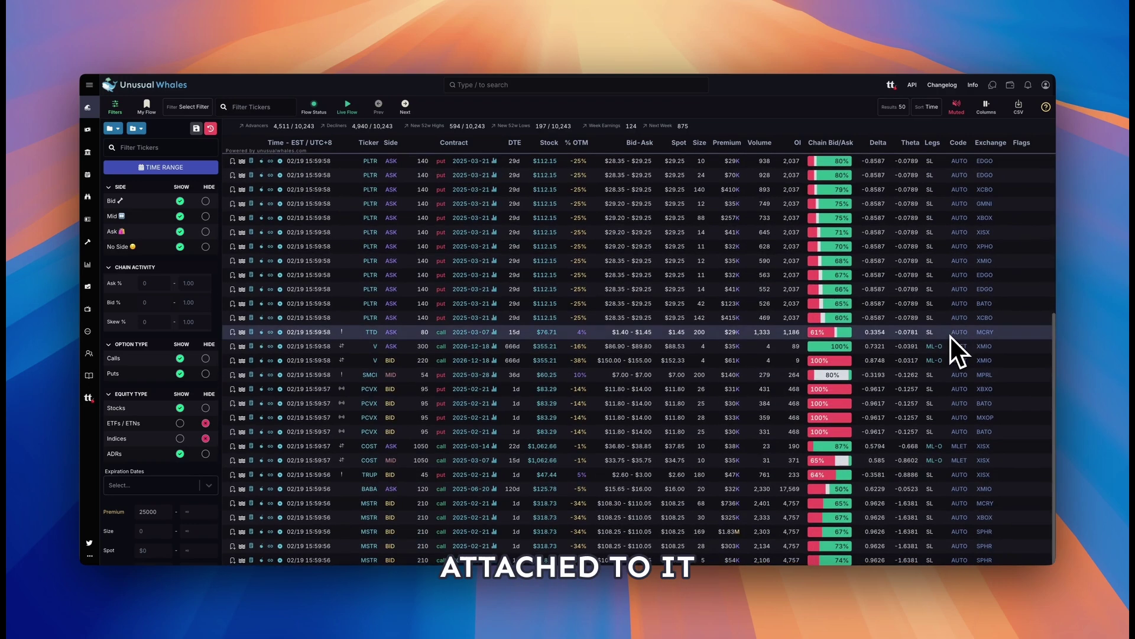
{"action": "scroll", "coordinate": [950, 335], "scroll_direction": "up", "scroll_amount": 5}
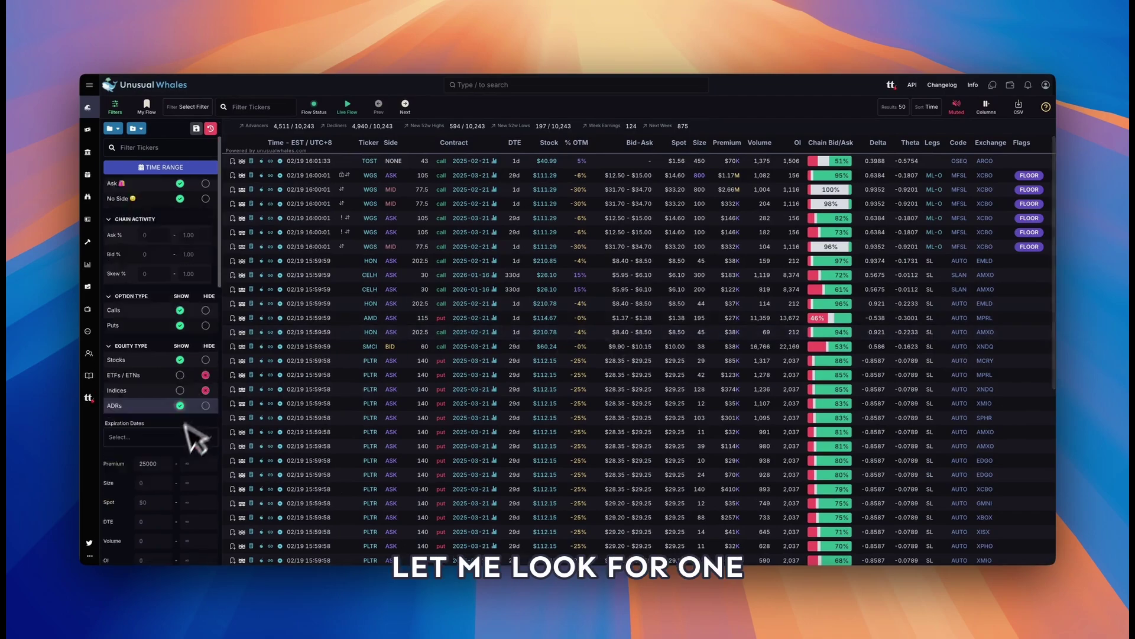
{"action": "scroll", "coordinate": [178, 453], "scroll_direction": "down", "scroll_amount": 10}
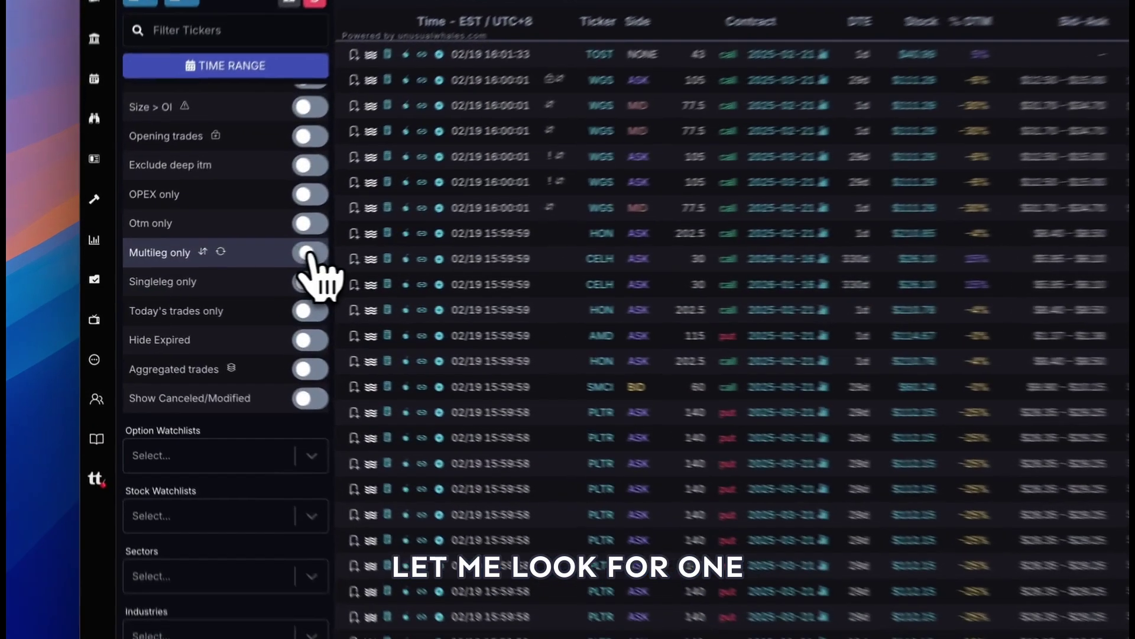
{"action": "left_click", "coordinate": [207, 271]}
{"action": "scroll", "coordinate": [667, 411], "scroll_direction": "down", "scroll_amount": 8}
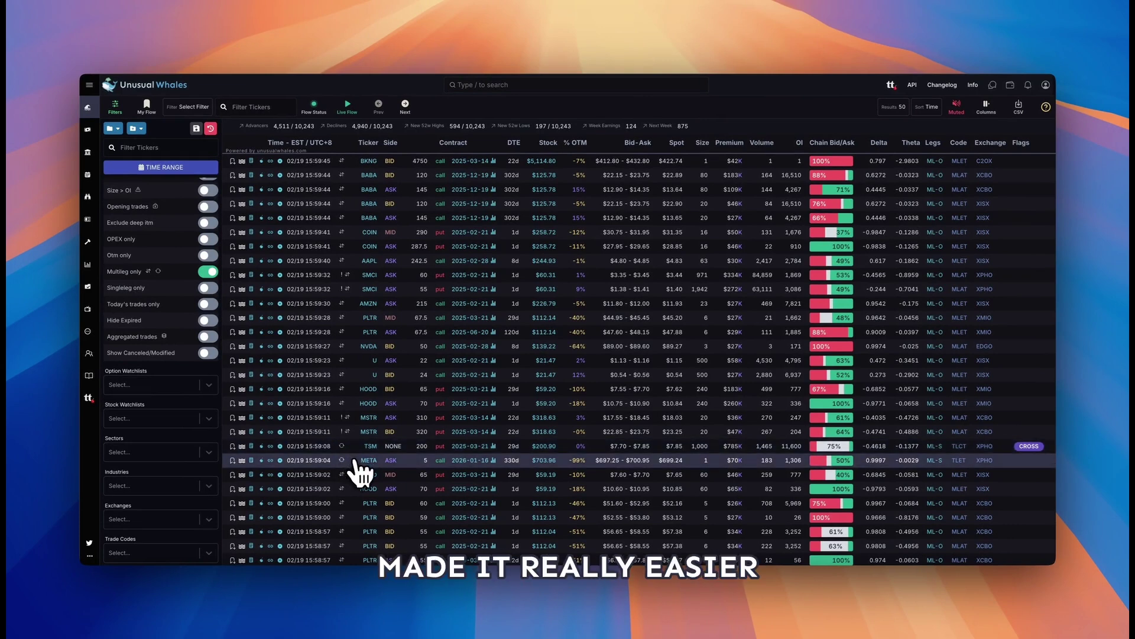
- Inspect the META ML-S trade and view the possibly related multileg trades for the PLTR 67.5 call 2025-06-20, closing the details when done
{"action": "mouse_move", "coordinate": [349, 436]}
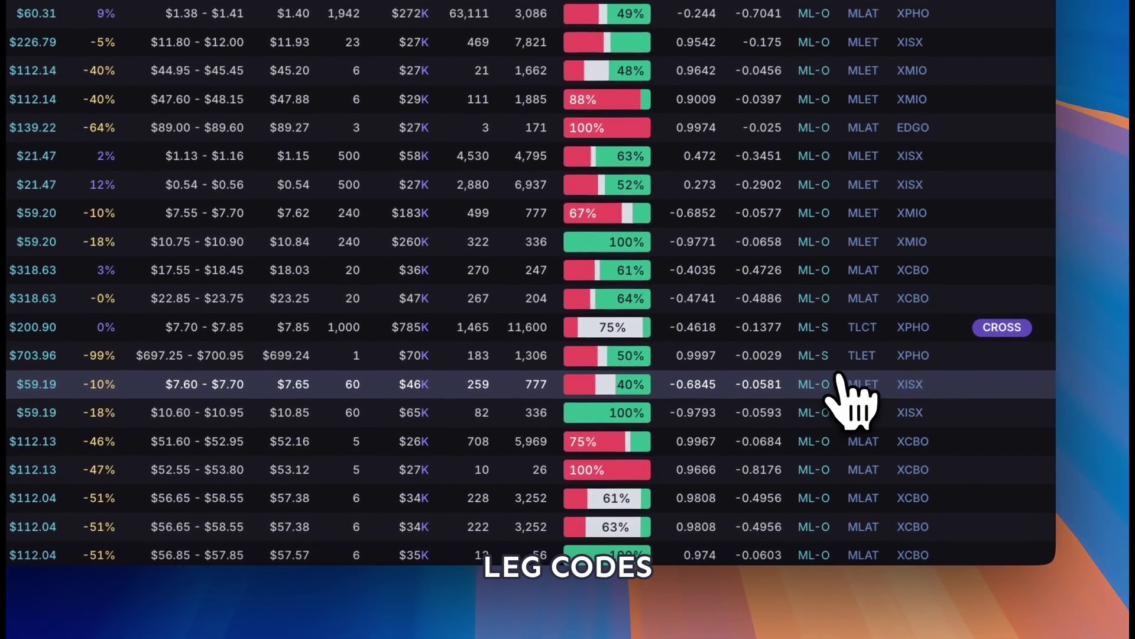
{"action": "left_click", "coordinate": [845, 358]}
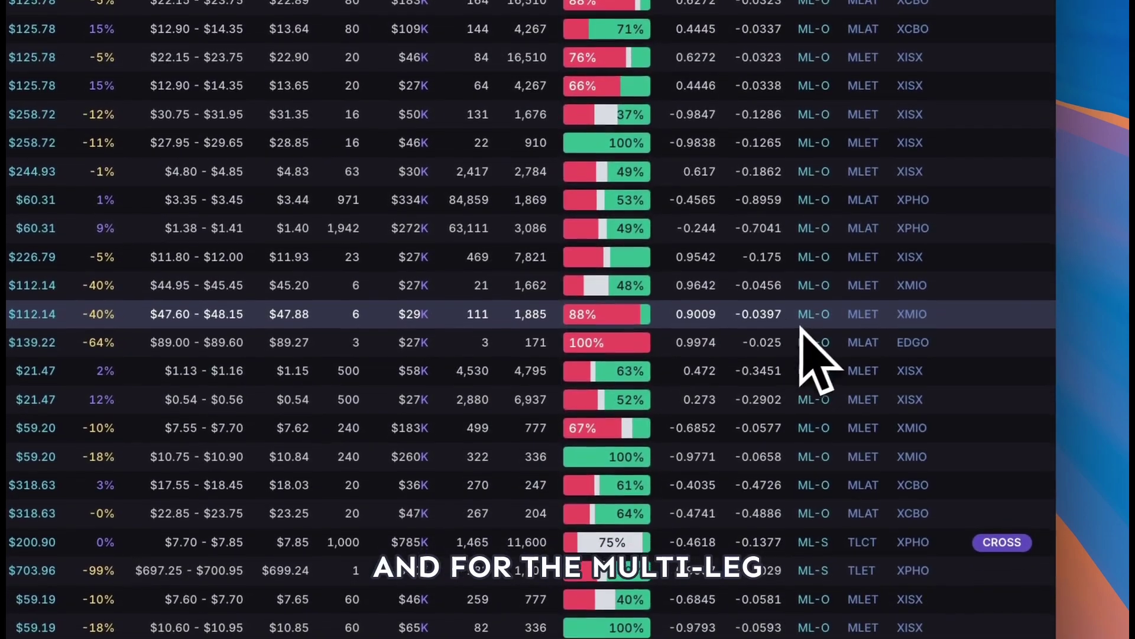
{"action": "left_click", "coordinate": [815, 320]}
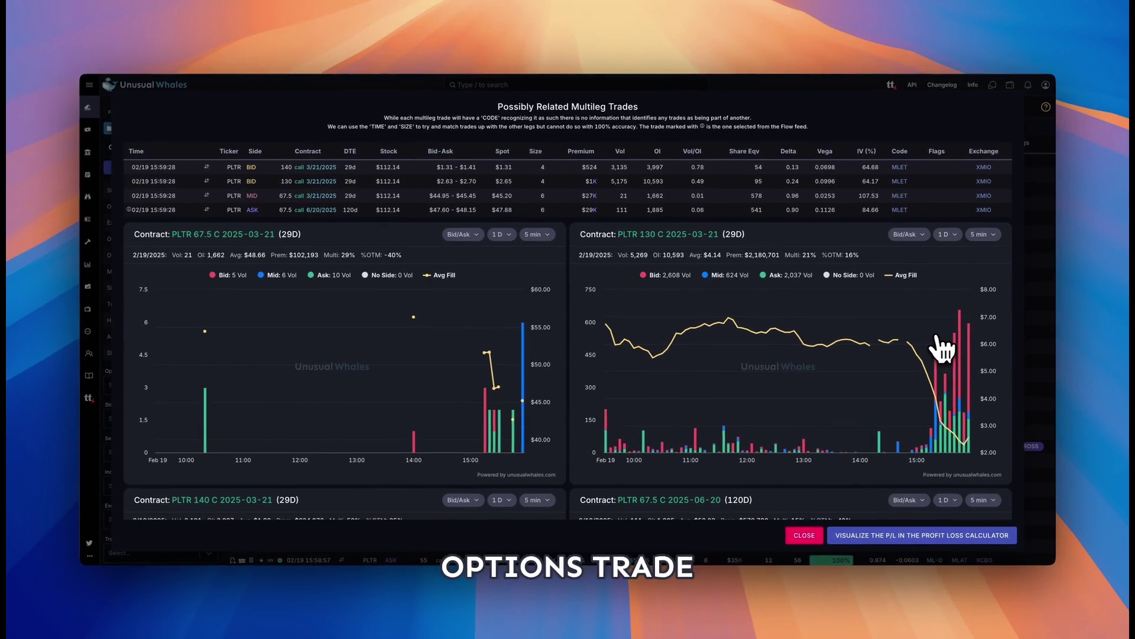
{"action": "left_click", "coordinate": [1042, 282]}
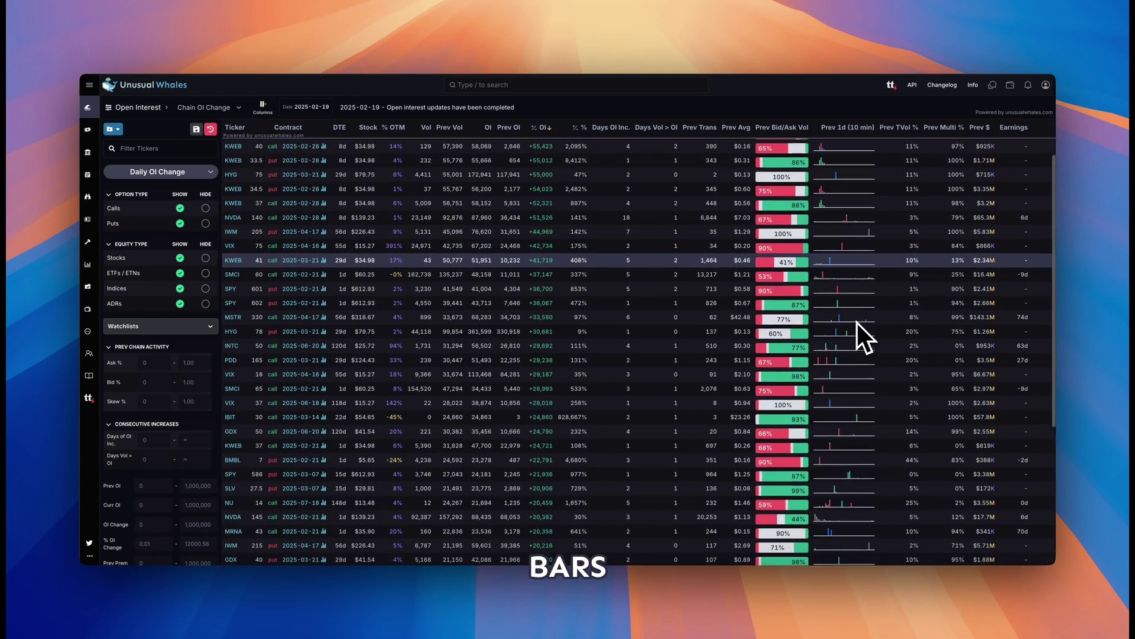
- Browse the Chain OI Change table, and open the Stock Watchlist among the screeners
{"action": "scroll", "coordinate": [857, 322], "scroll_direction": "down", "scroll_amount": 3}
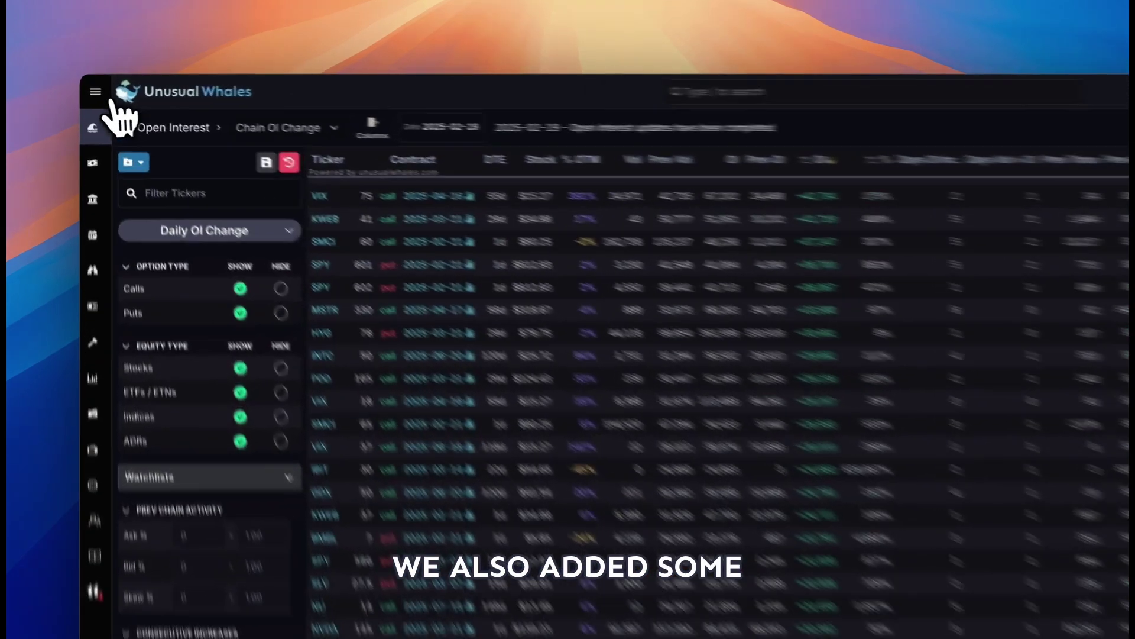
{"action": "left_click", "coordinate": [96, 93]}
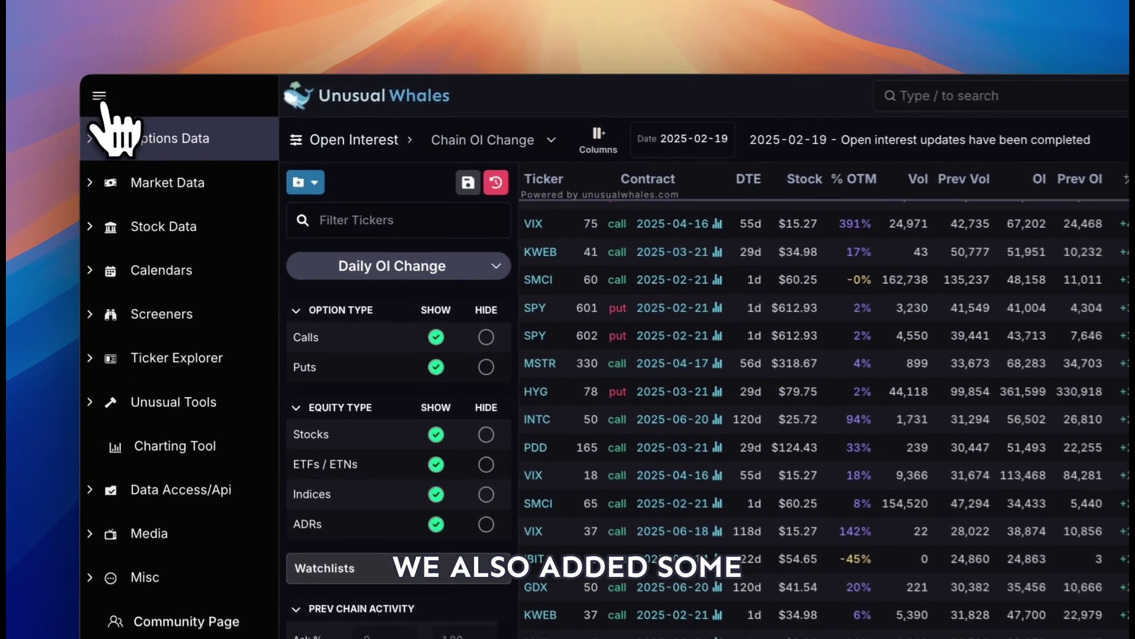
{"action": "left_click", "coordinate": [109, 322]}
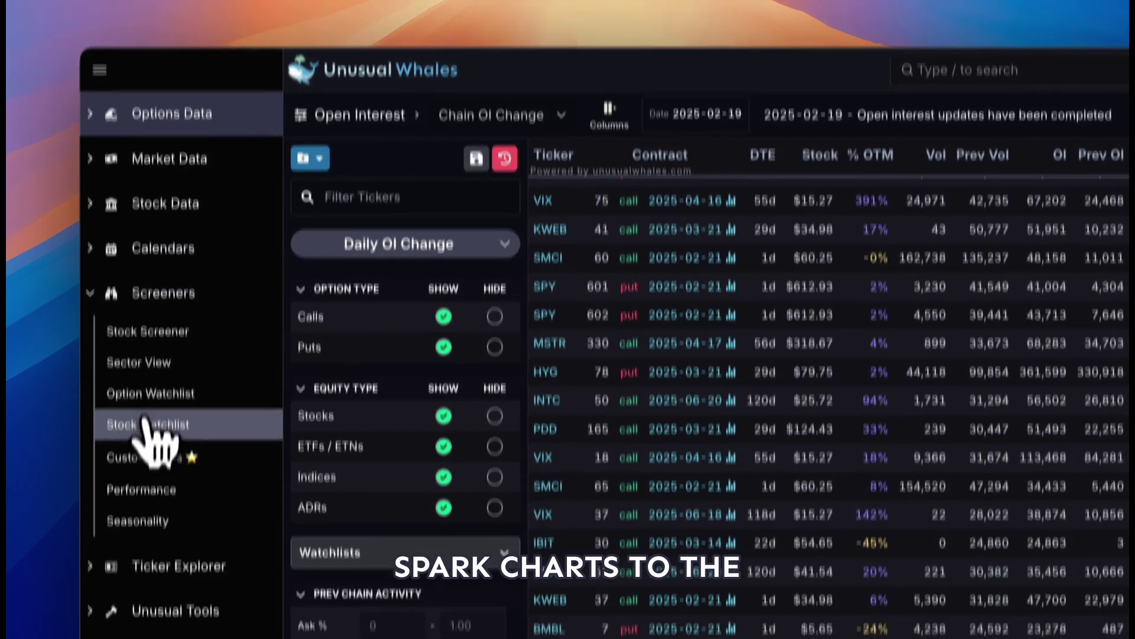
{"action": "left_click", "coordinate": [148, 424]}
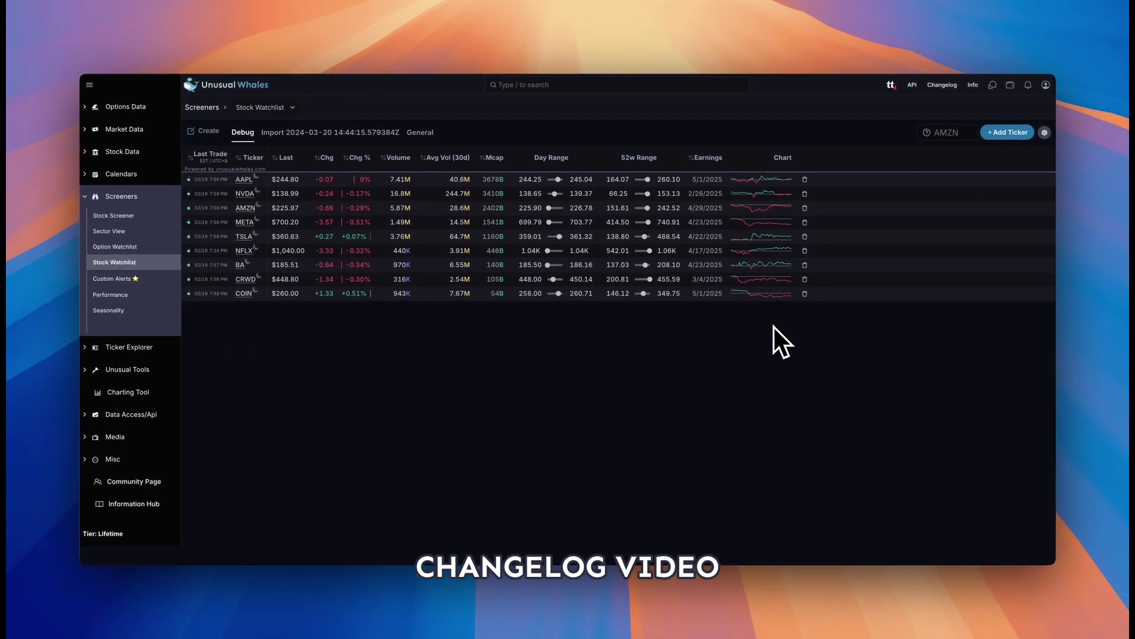
- Look up the market tickers with the site search term "market", and replace the term with "gainers"
{"action": "left_click", "coordinate": [672, 88]}
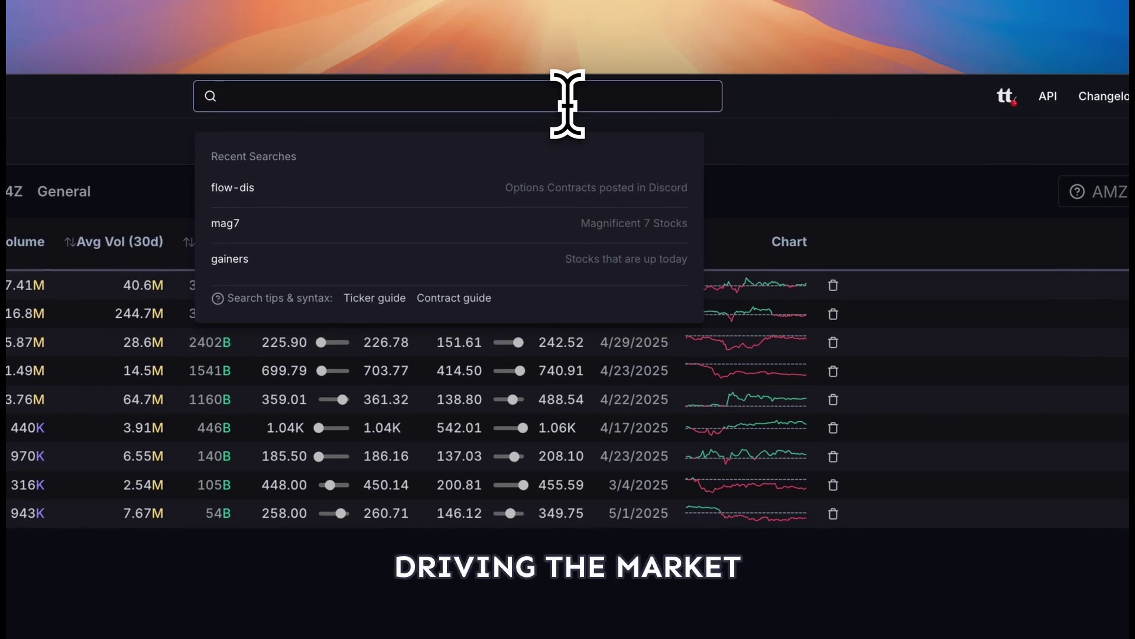
{"action": "type", "text": "market"}
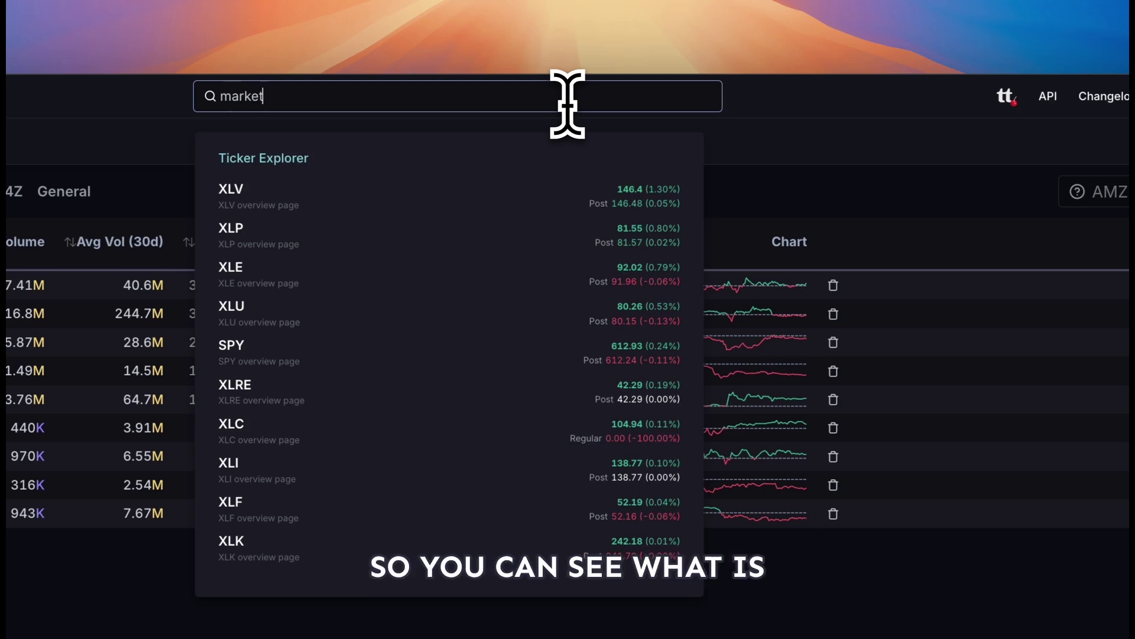
{"action": "key", "text": "ctrl+a"}
{"action": "type", "text": "gainers"}
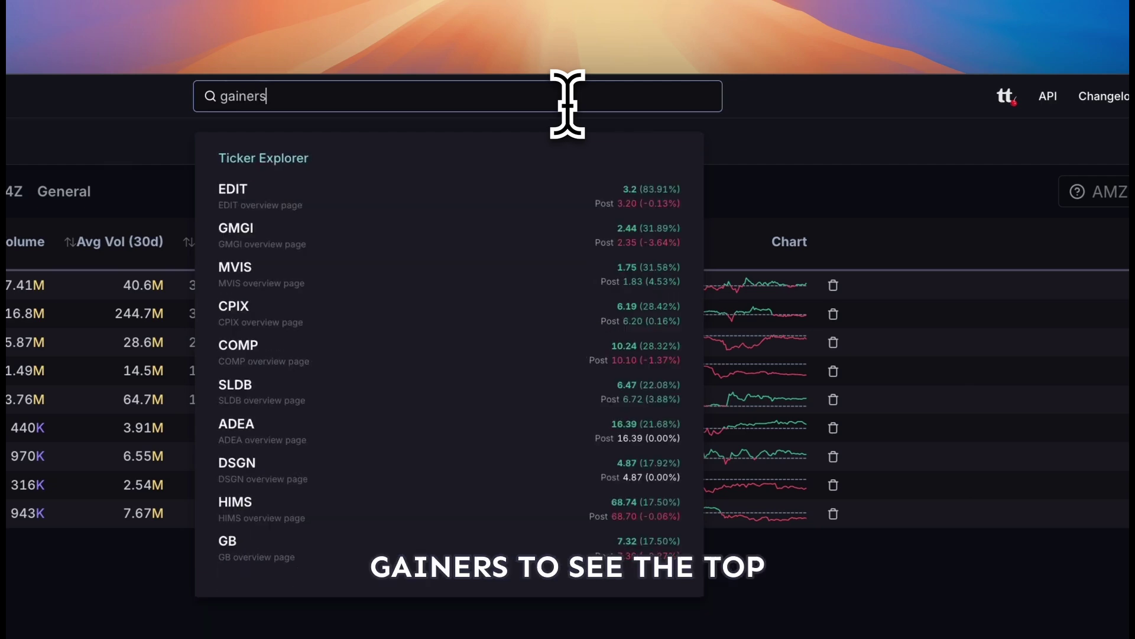
- Replace the site search term with "losers" to look up the day's worst-performing stocks
{"action": "key", "text": "ctrl+a"}
{"action": "type", "text": "looser"}
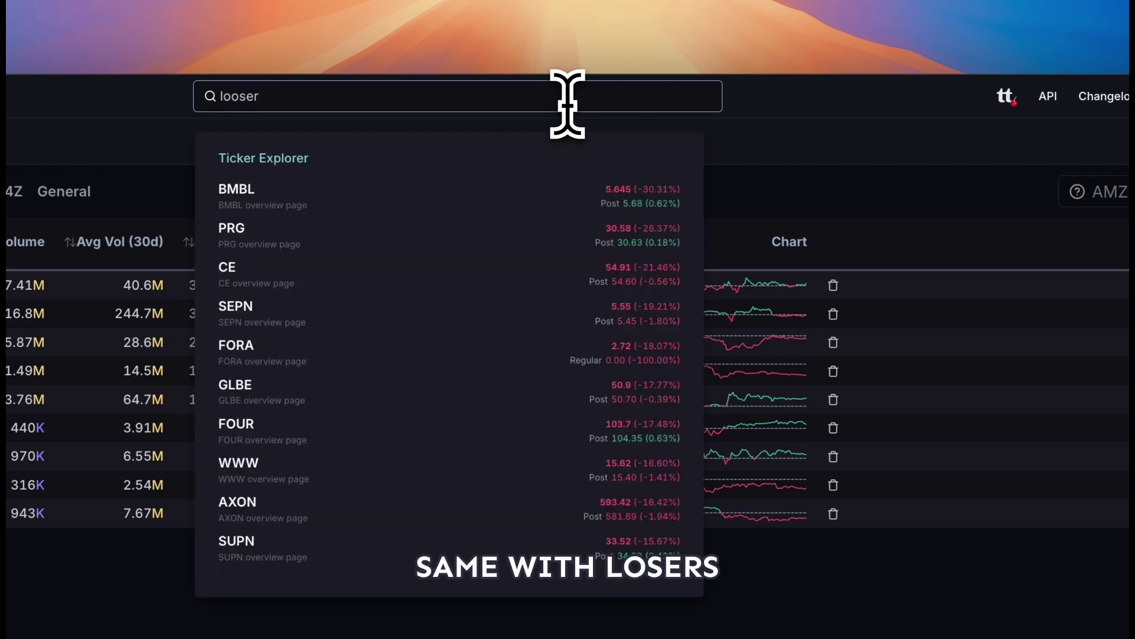
{"action": "key", "text": "BackSpace"}
{"action": "key", "text": "BackSpace"}
{"action": "key", "text": "BackSpace"}
{"action": "key", "text": "BackSpace"}
{"action": "type", "text": "sers"}
- Replace the site search term with "oil" to look up oil-related tickers
{"action": "key", "text": "ctrl+a"}
{"action": "type", "text": "oi"}
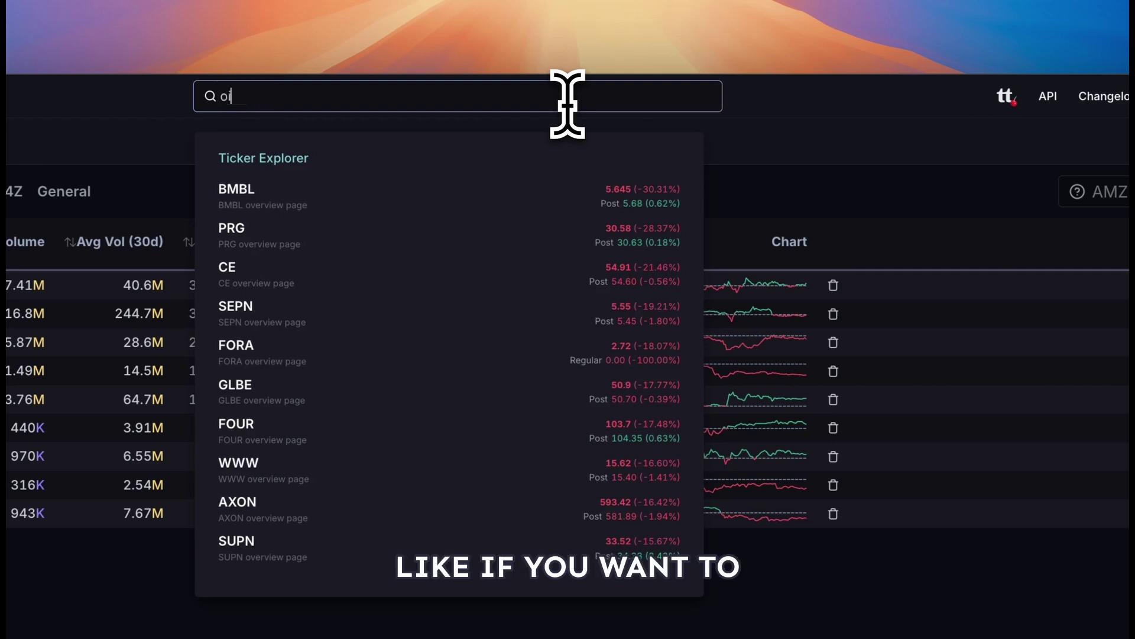
{"action": "type", "text": "l"}
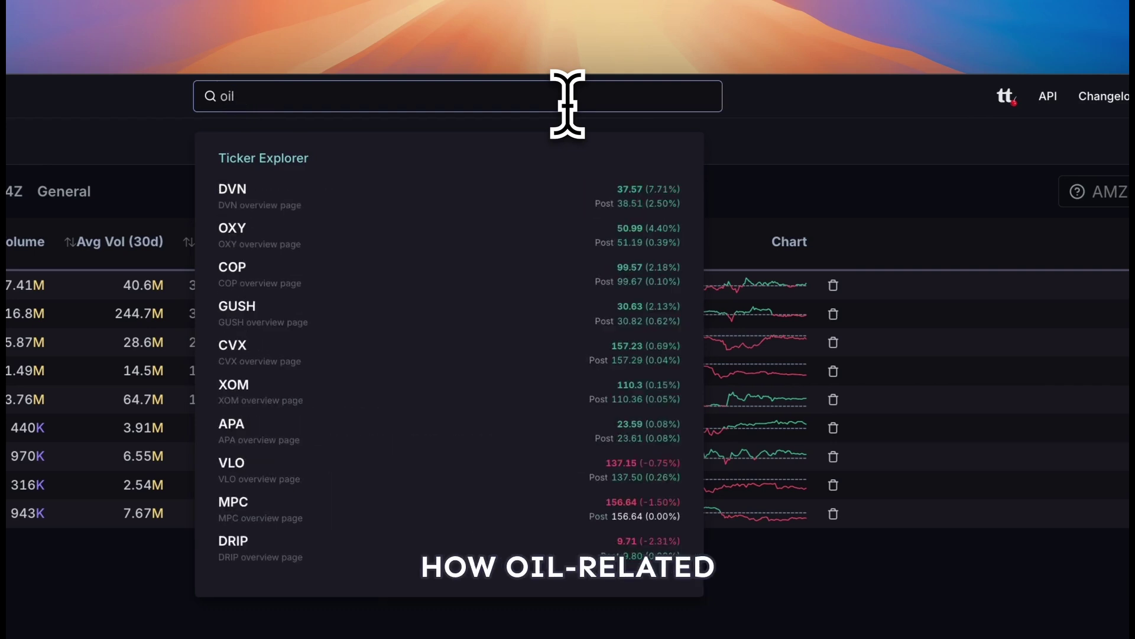